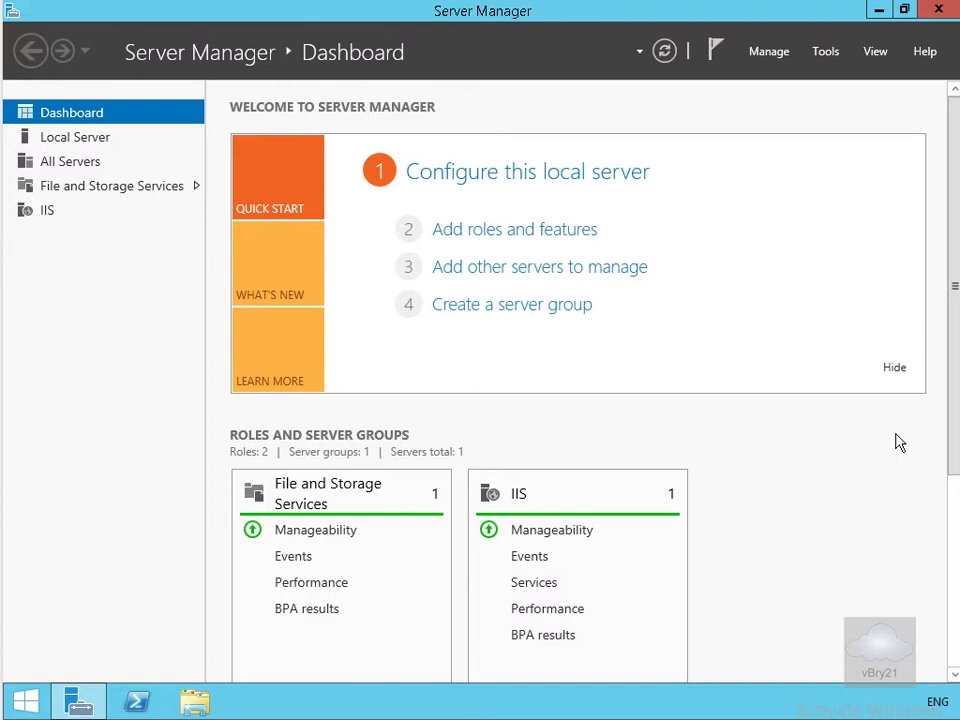
# Open a File Explorer window from the Server Manager taskbar.
pyautogui.click(183, 697)
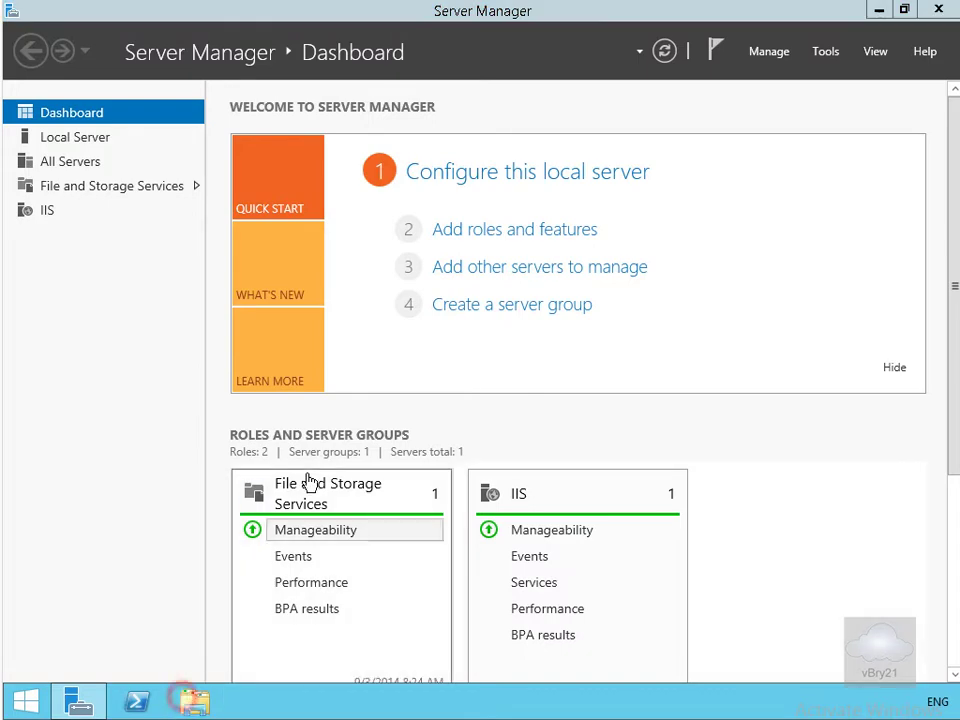
# Open the VMM folder on DVD Drive (D:) and run setup.exe.
pyautogui.click(806, 81)
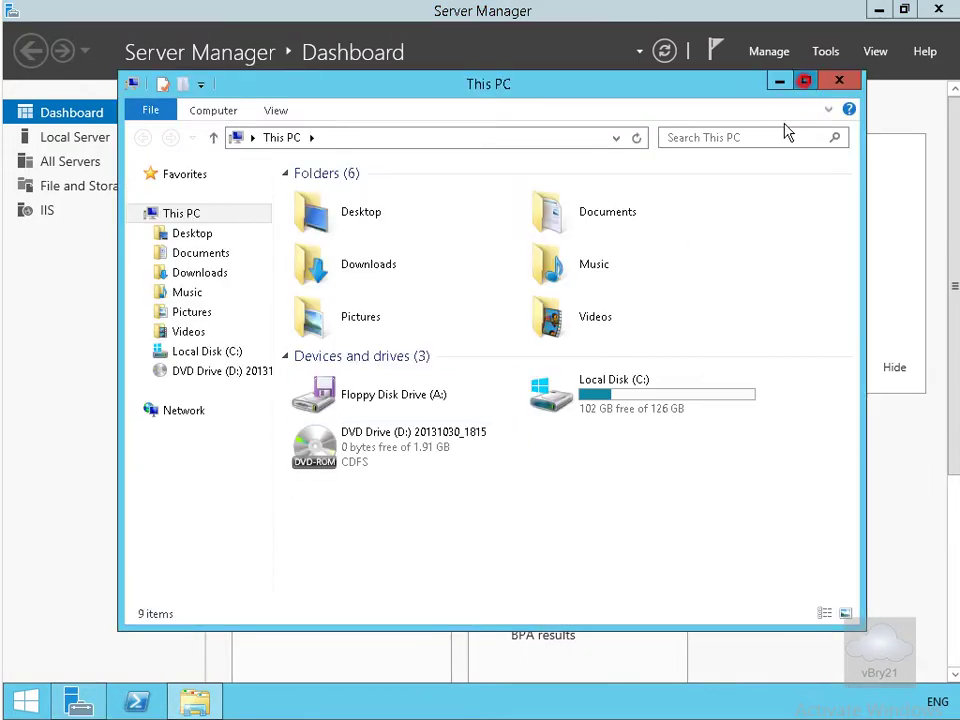
pyautogui.click(136, 296)
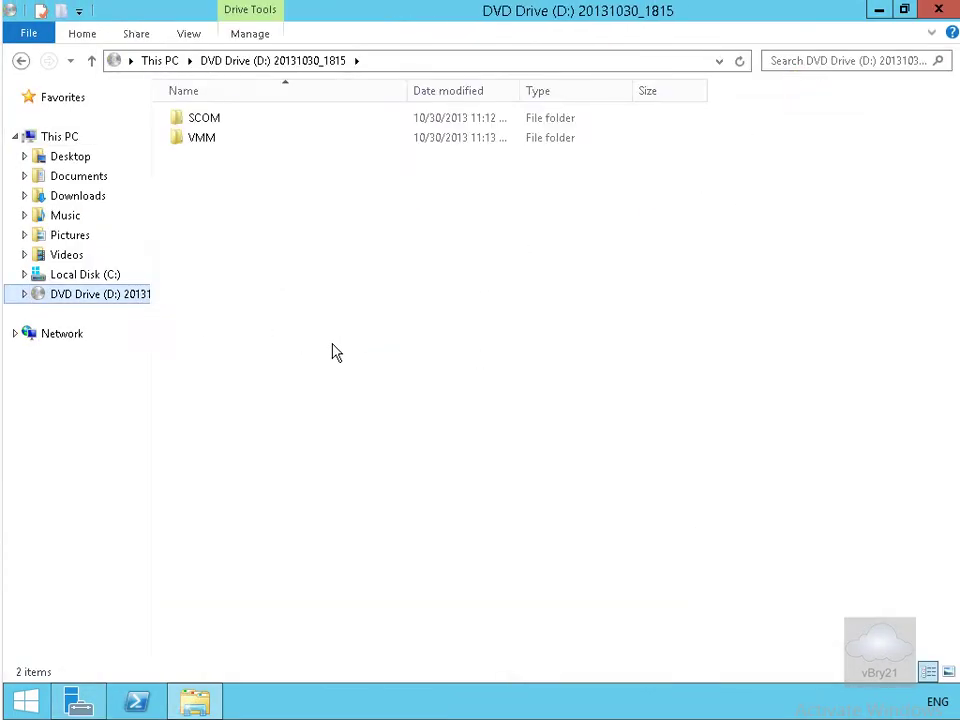
pyautogui.doubleClick(205, 139)
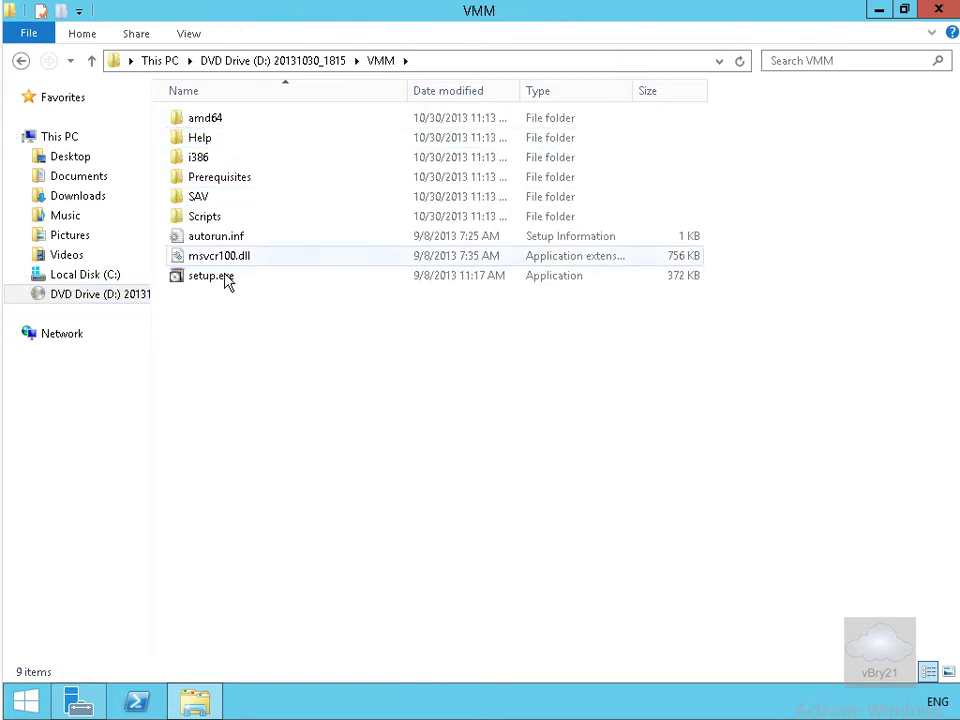
pyautogui.click(224, 280)
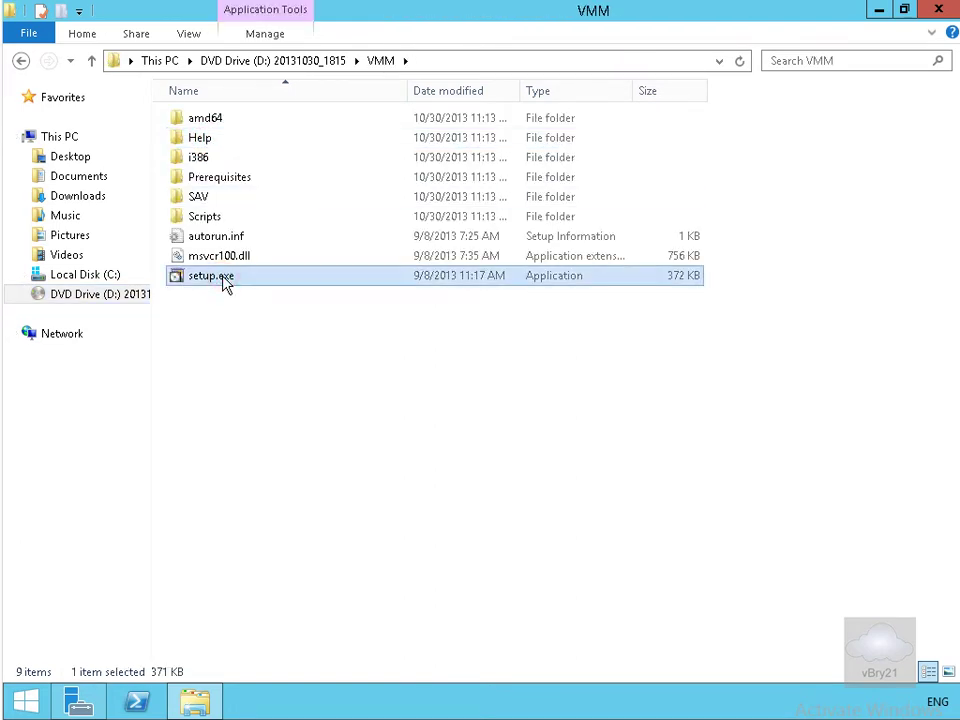
pyautogui.doubleClick(224, 280)
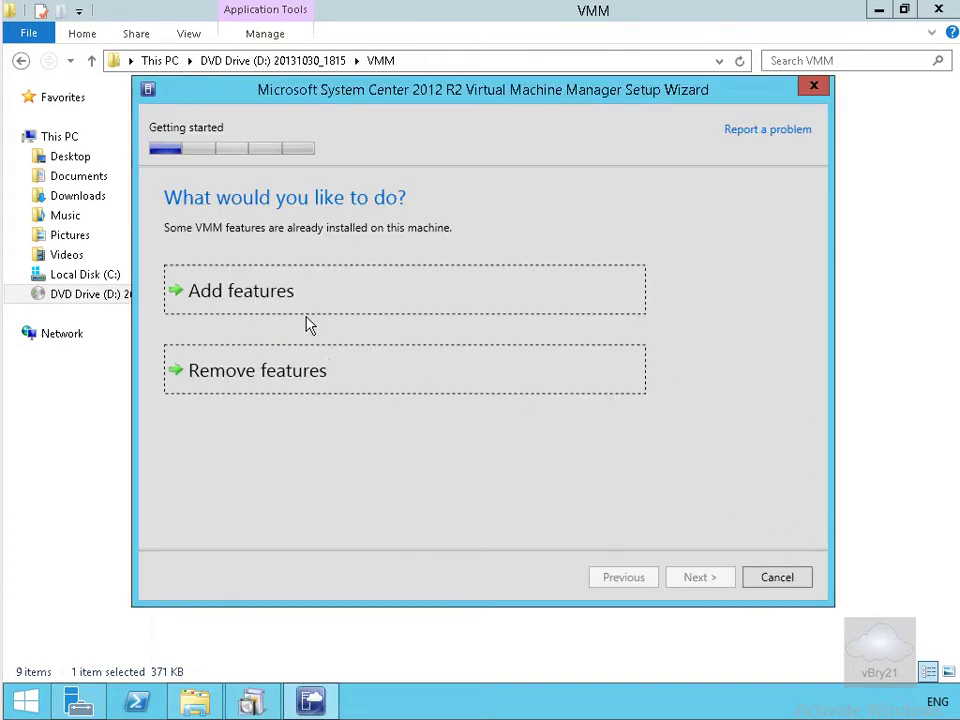
# Add the VMM management server feature and continue to product registration.
pyautogui.click(282, 292)
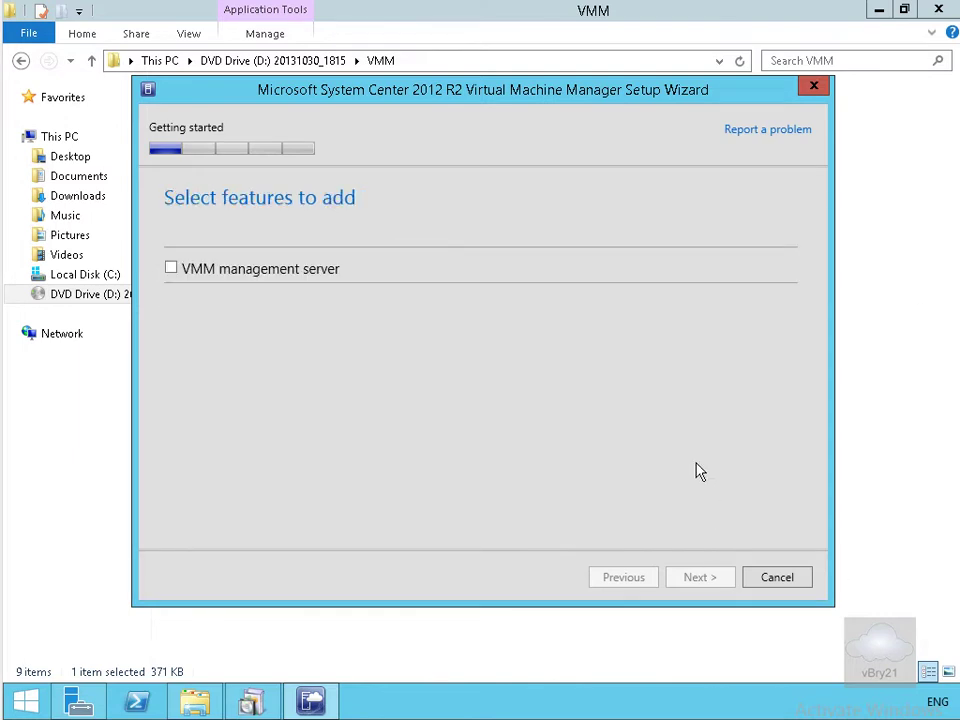
pyautogui.click(171, 269)
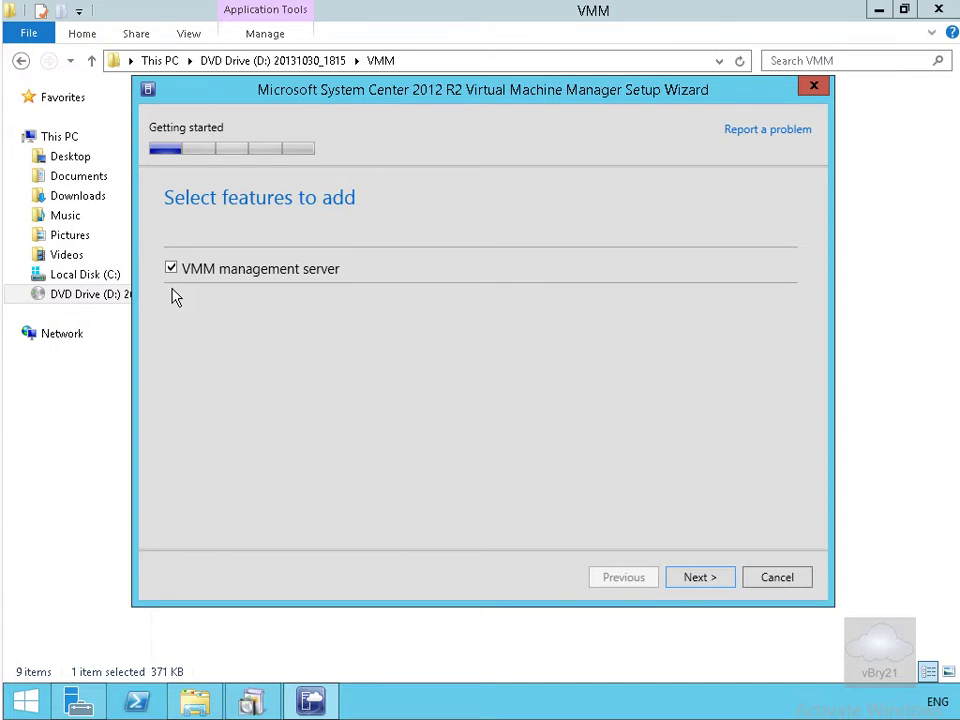
pyautogui.click(703, 578)
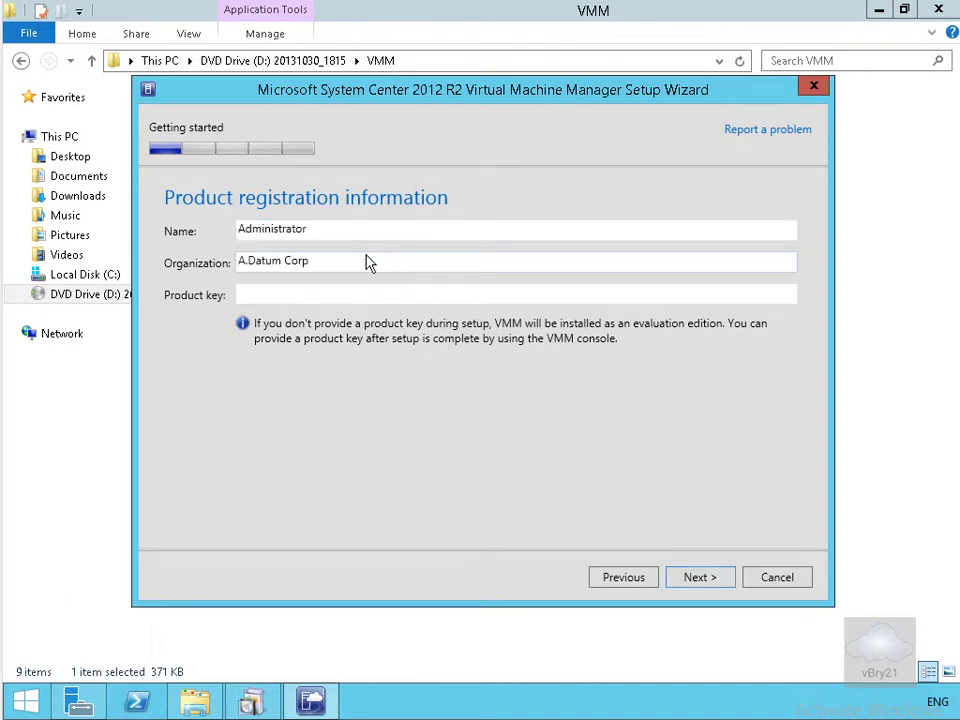
# Register the organization as A.Datum Corp, accept the license terms, and decline CEIP.
pyautogui.click(364, 259)
pyautogui.click(699, 578)
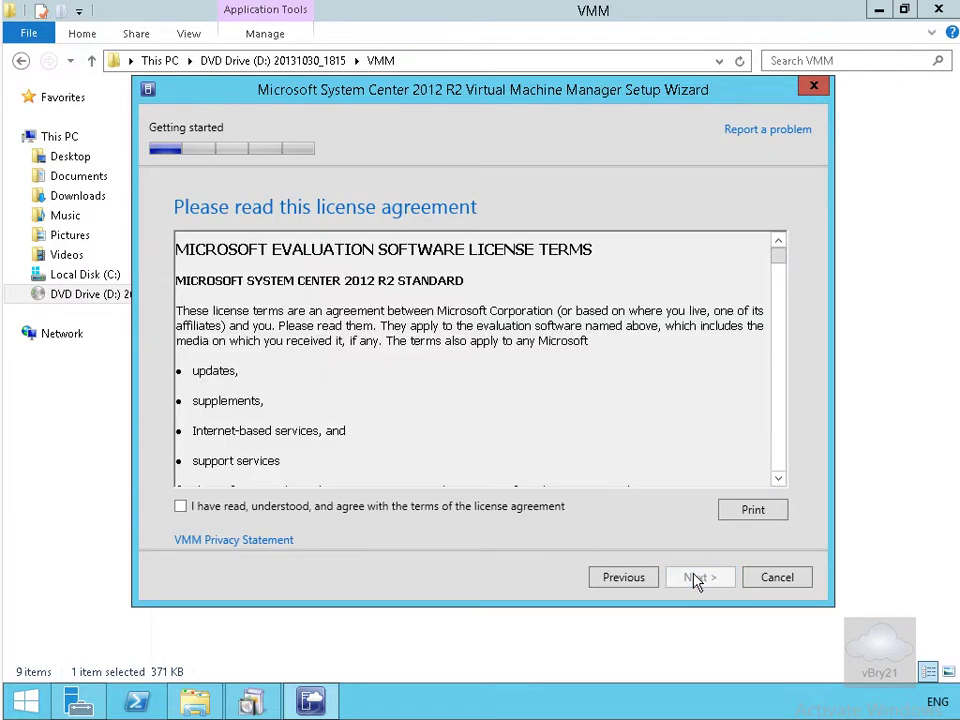
pyautogui.moveTo(779, 256); pyautogui.dragTo(784, 476)
pyautogui.click(467, 508)
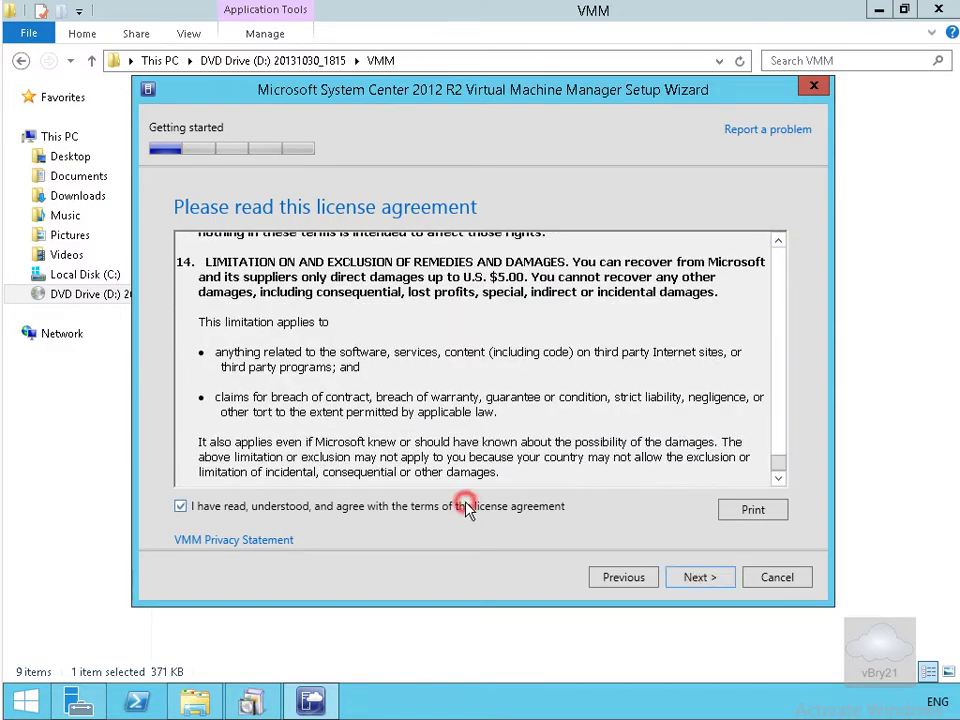
pyautogui.click(687, 578)
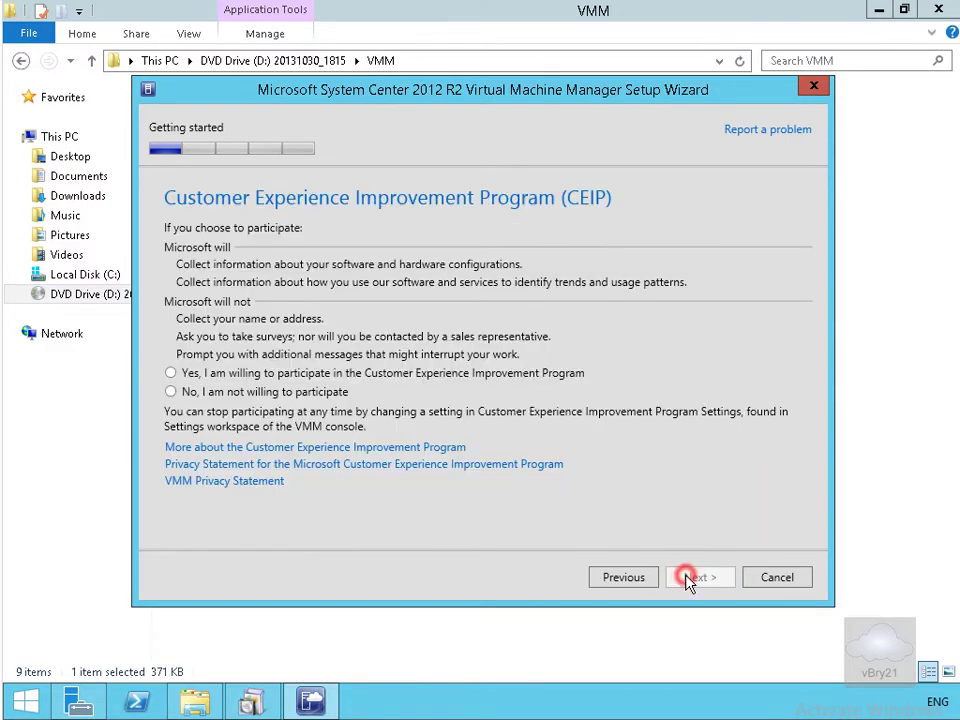
pyautogui.click(287, 393)
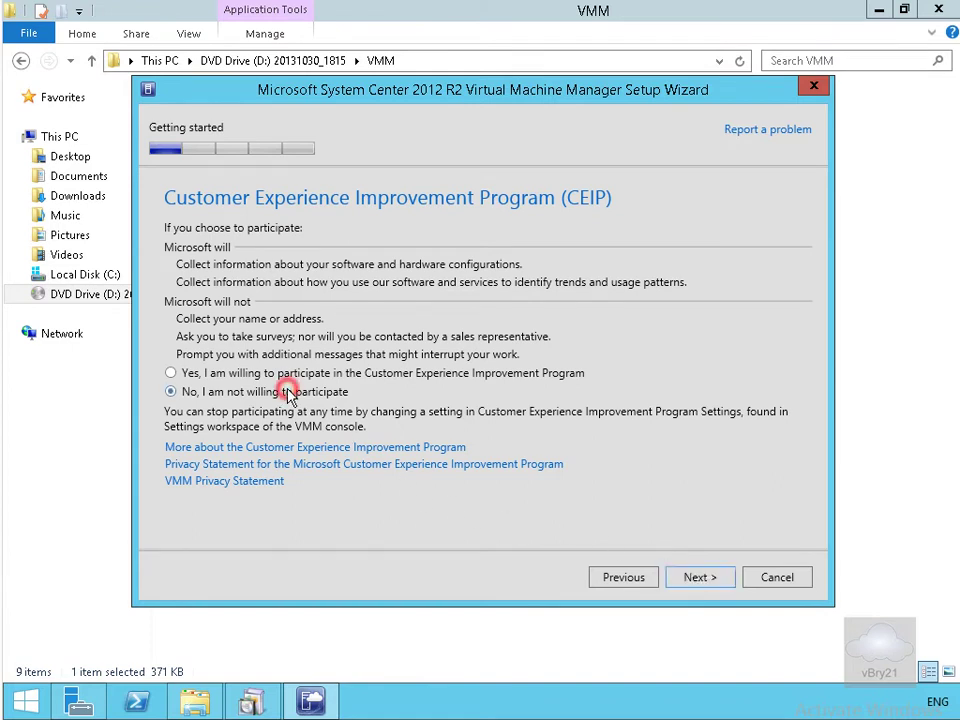
pyautogui.click(687, 580)
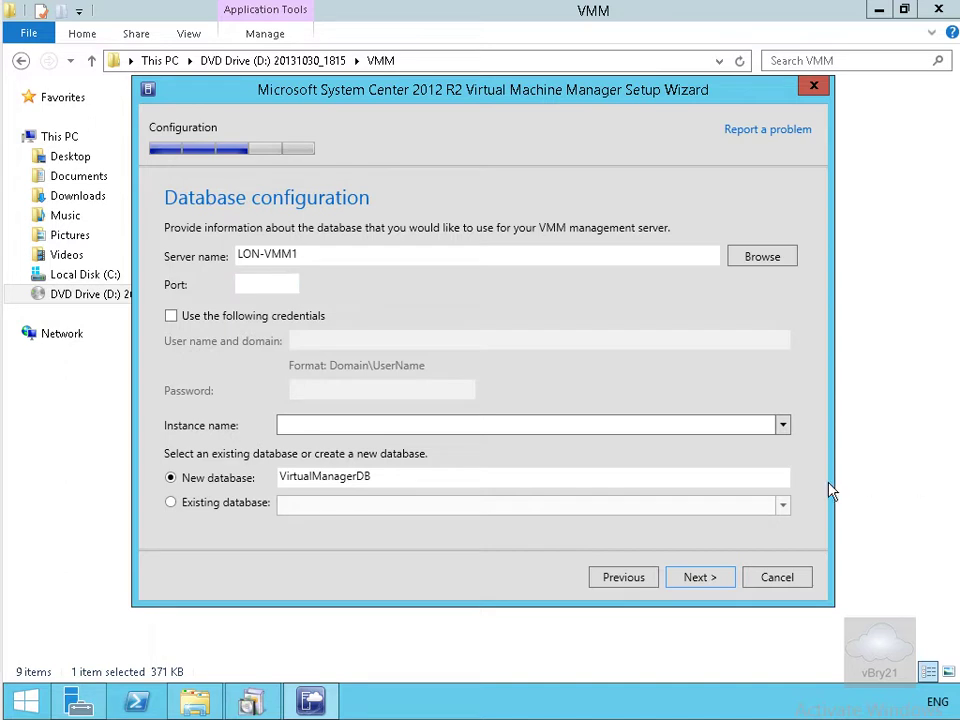
# Choose the MSSQLSERVER instance for database VirtualManagerDB on LON-VMM1 and continue.
pyautogui.click(703, 422)
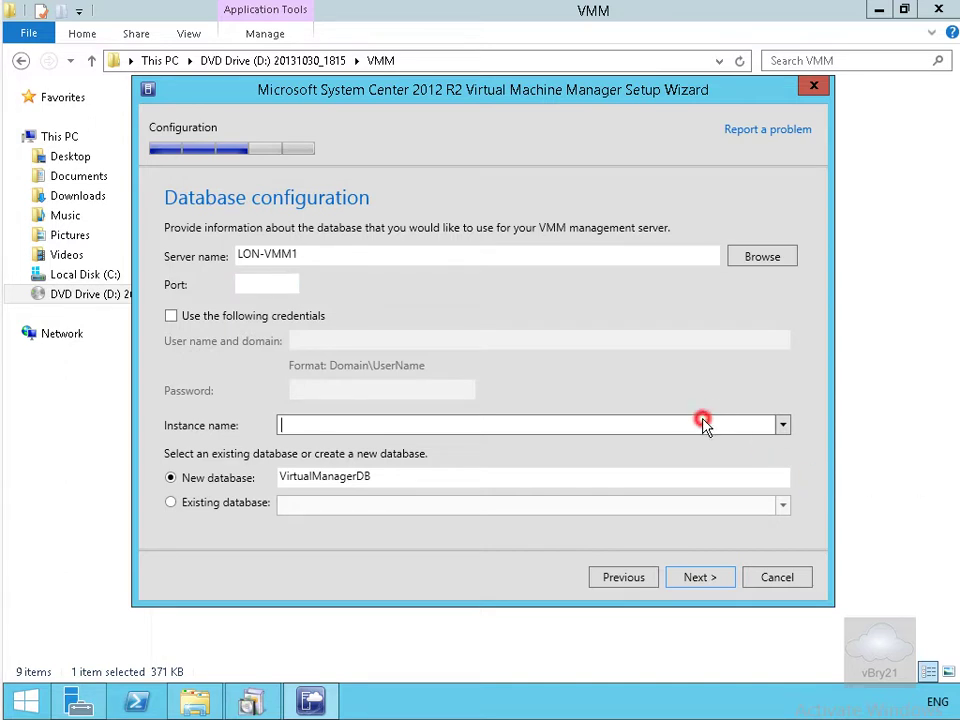
pyautogui.click(782, 425)
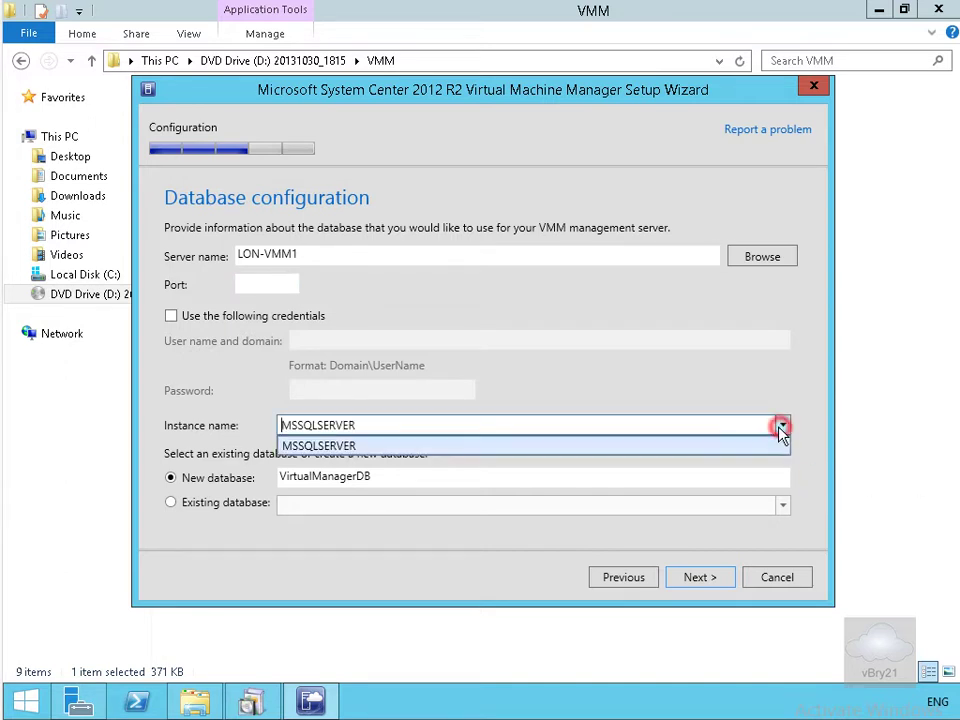
pyautogui.click(566, 445)
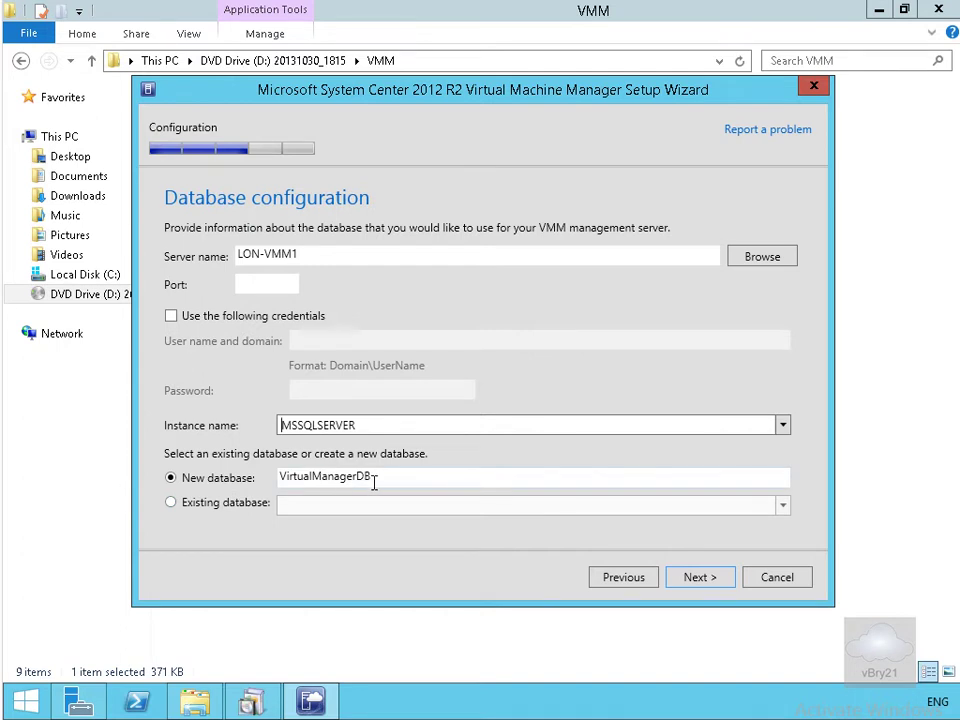
pyautogui.click(691, 580)
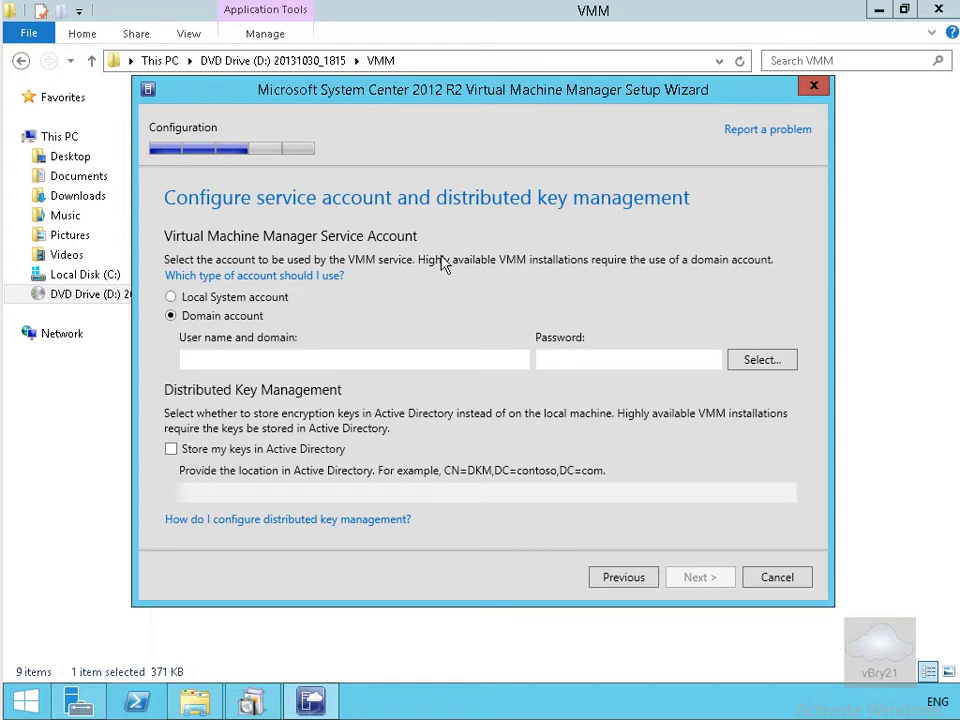
# Enter ADATUM\SCService as the domain service account and type its password.
pyautogui.click(418, 362)
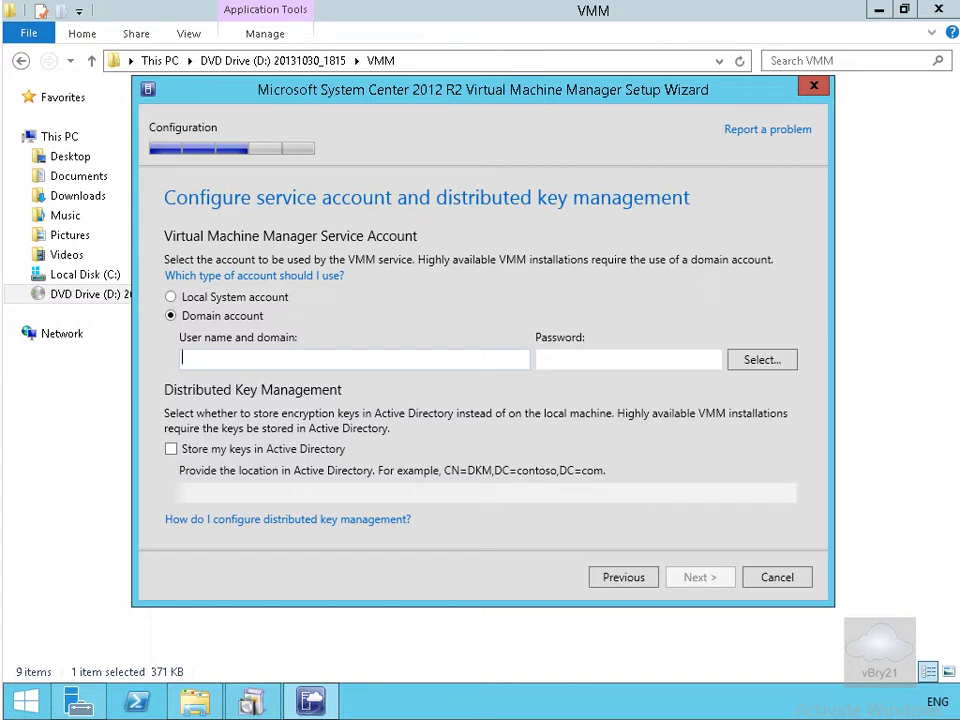
pyautogui.write('ADATUM\\SCService')
pyautogui.press('Tab')
pyautogui.write('Pa$$w0rd')
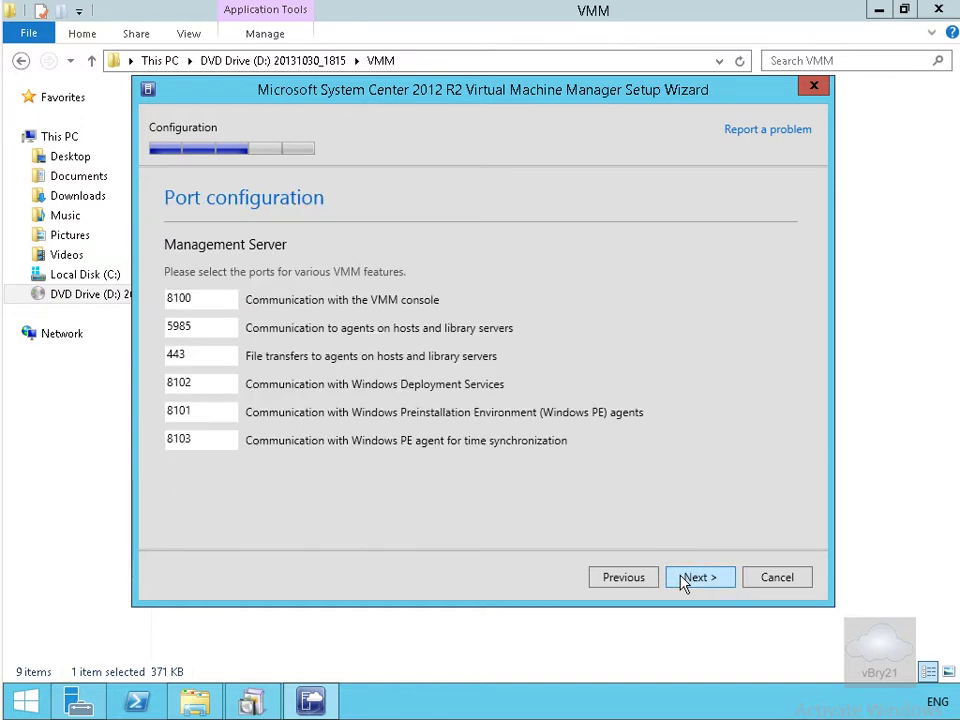
# Keep the default ports and the new MSSCVMMLibrary share, then review the Summary page.
pyautogui.click(683, 580)
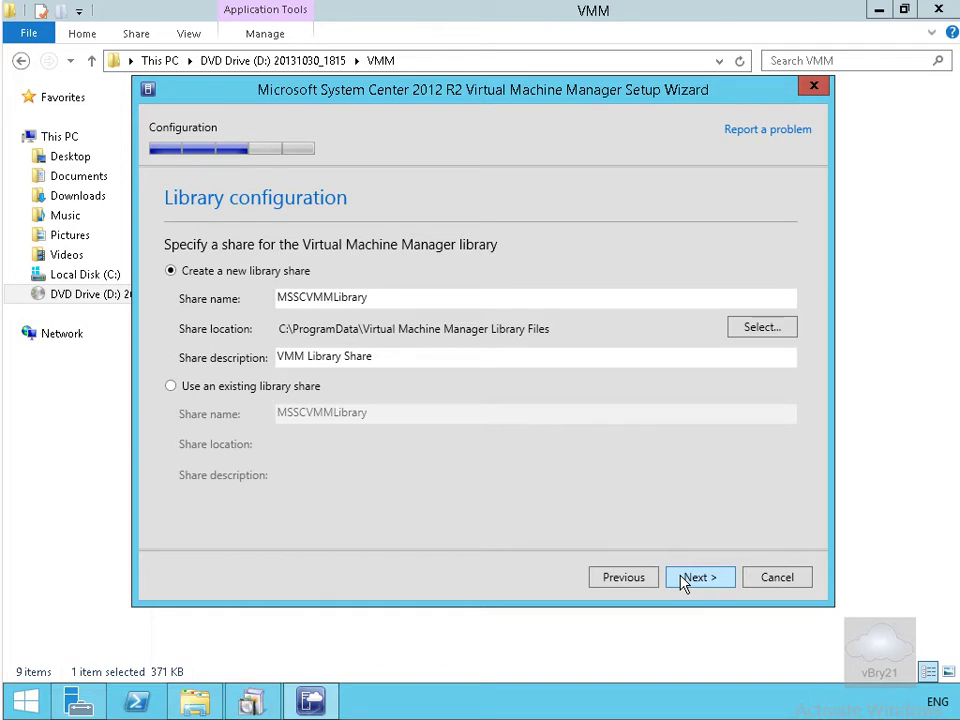
pyautogui.click(683, 579)
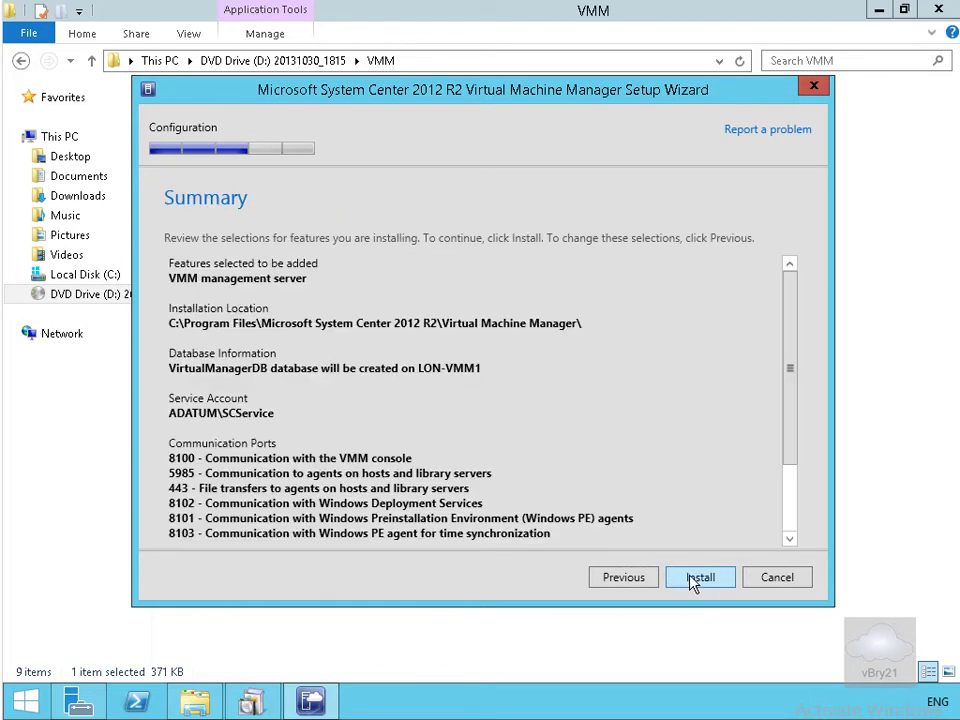
pyautogui.moveTo(792, 449); pyautogui.dragTo(791, 529)
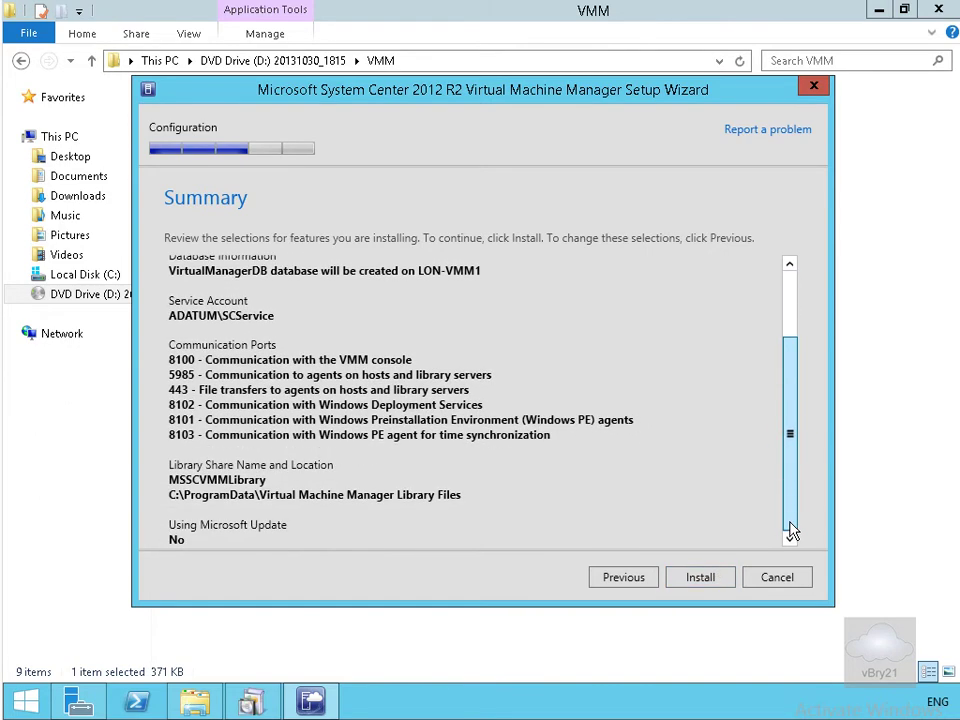
# Run the management server installation, then close the Setup Wizard and the System Center launcher.
pyautogui.click(701, 578)
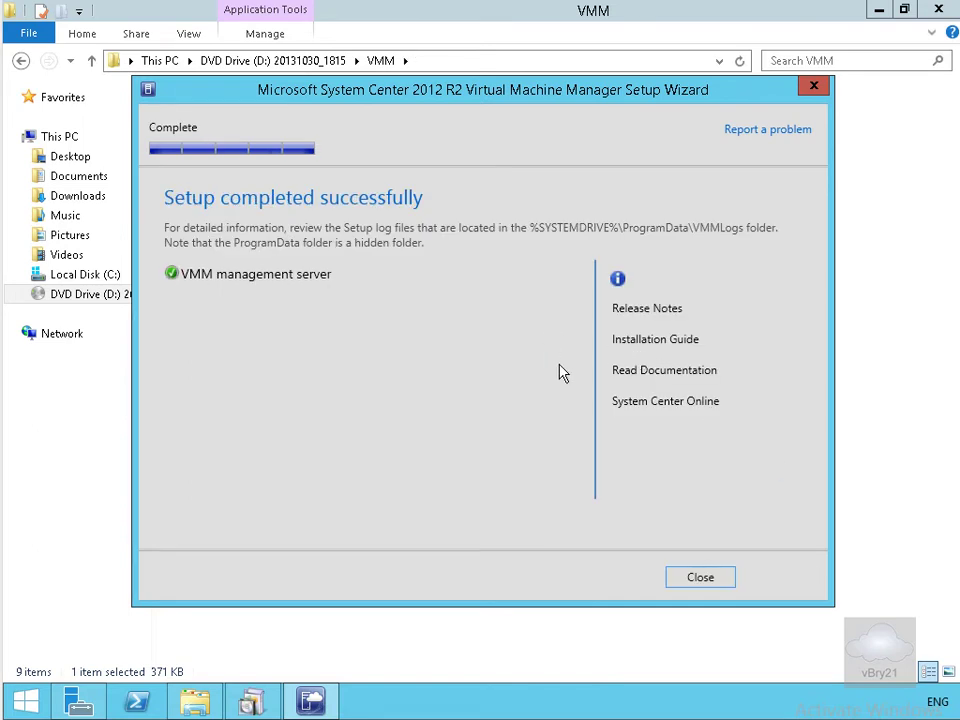
pyautogui.click(711, 578)
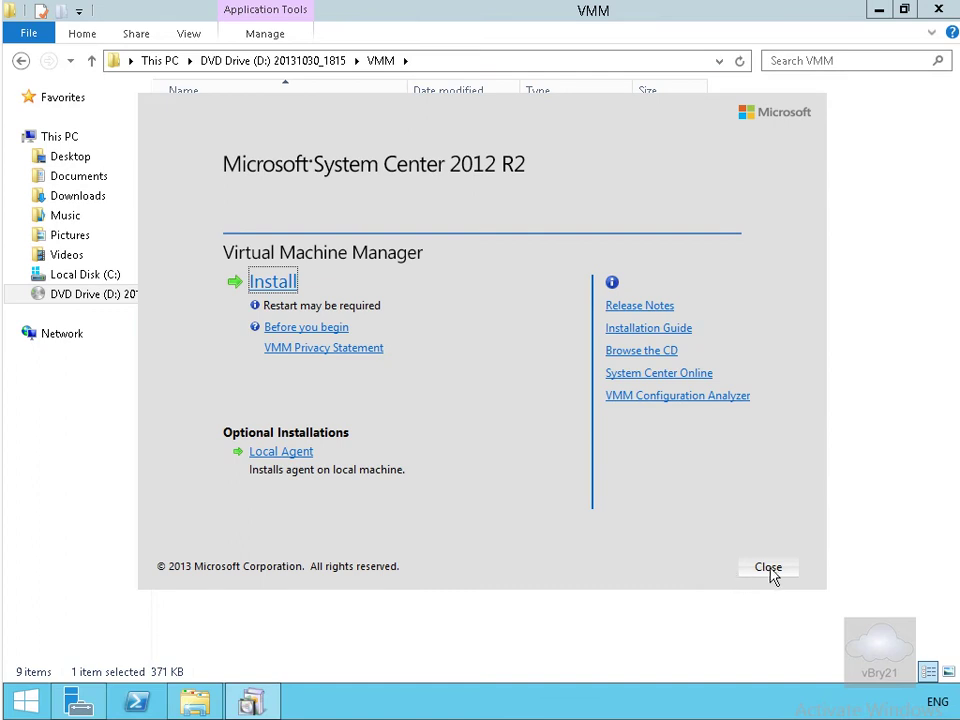
pyautogui.click(770, 570)
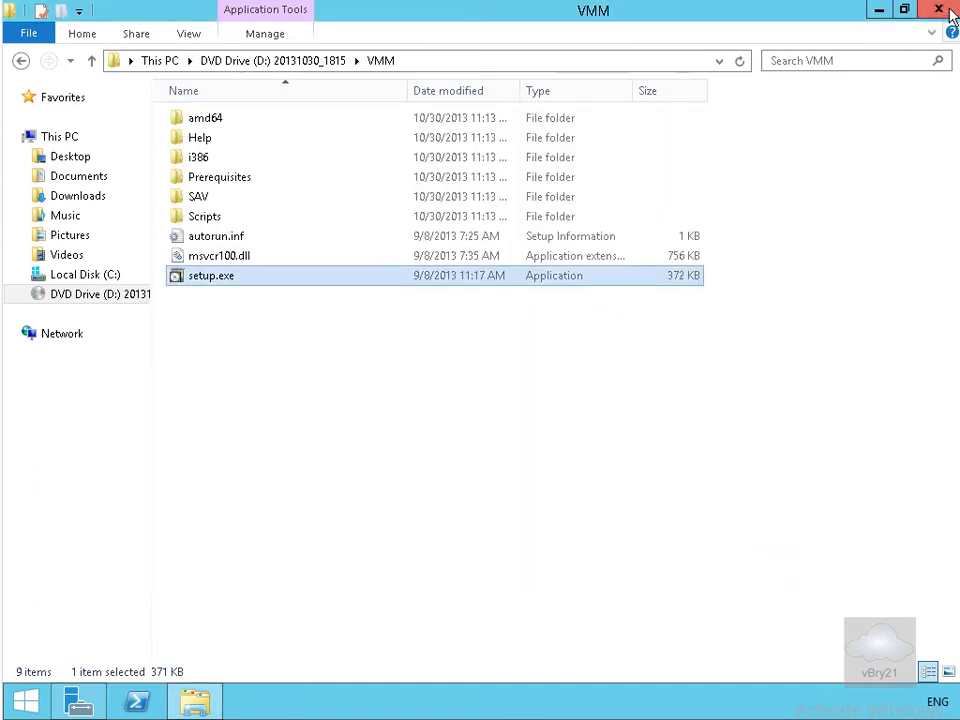
# Pin Virtual Machine Manager Console to the taskbar from the Apps list, then return to the desktop.
pyautogui.click(938, 10)
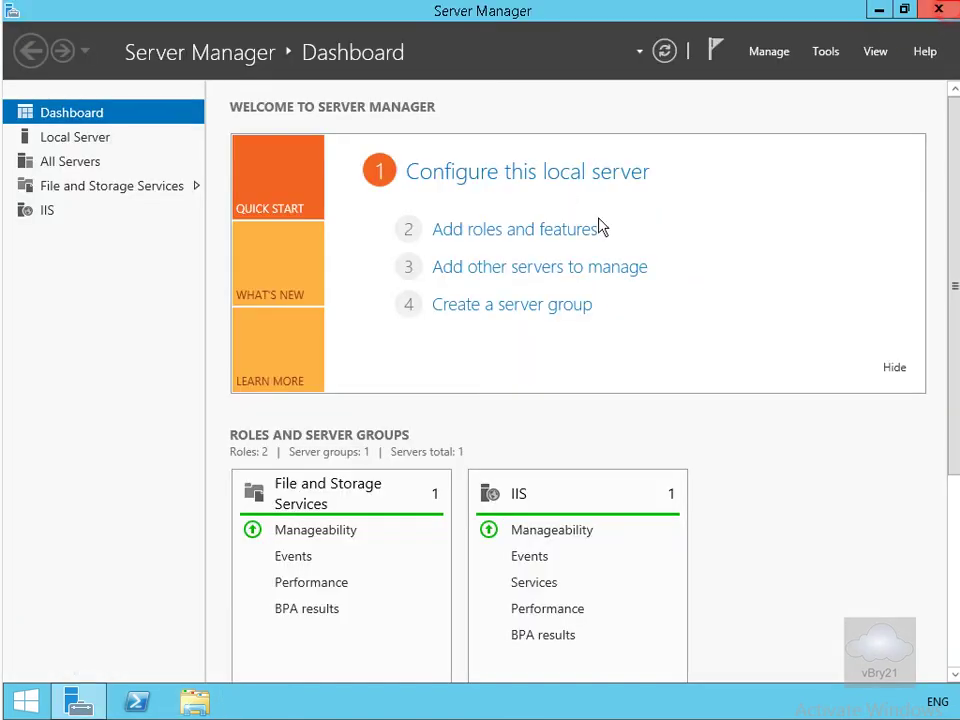
pyautogui.click(26, 700)
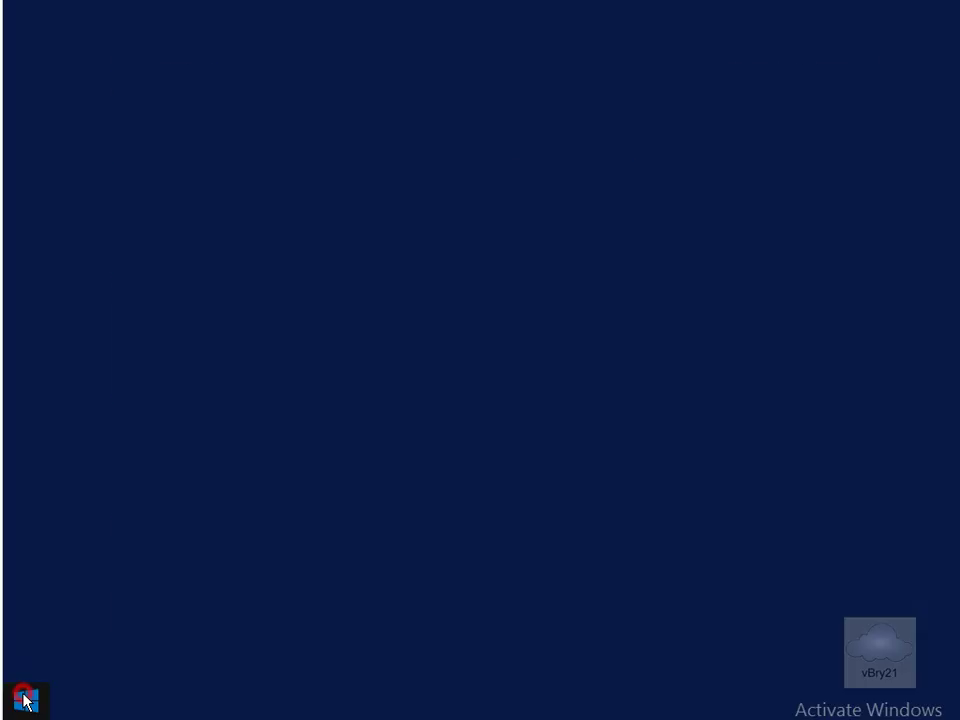
pyautogui.click(129, 671)
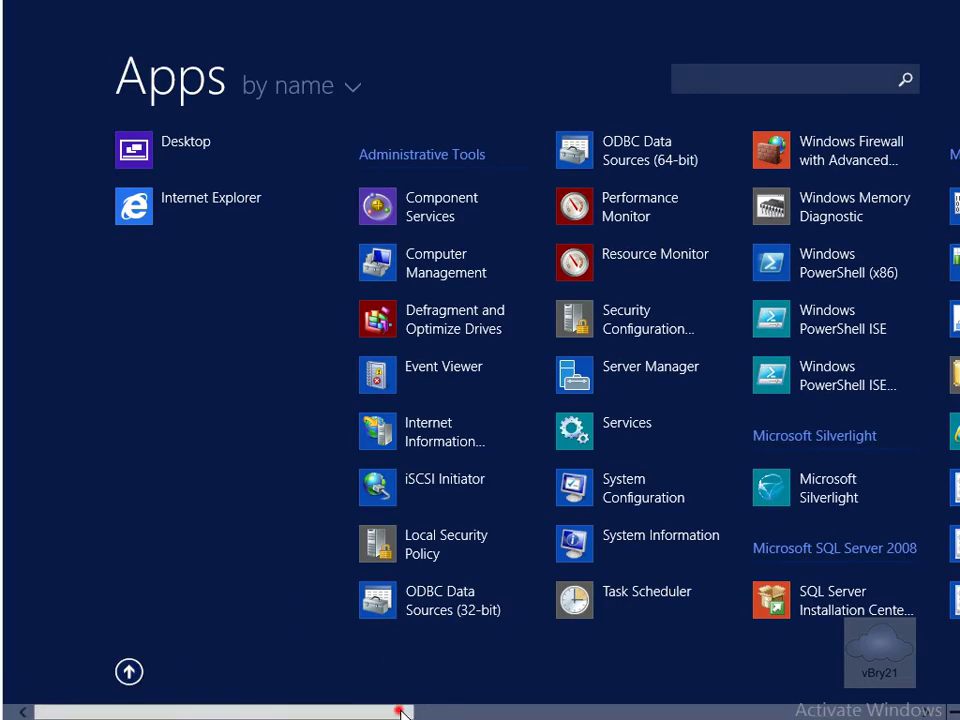
pyautogui.moveTo(403, 708); pyautogui.dragTo(686, 712)
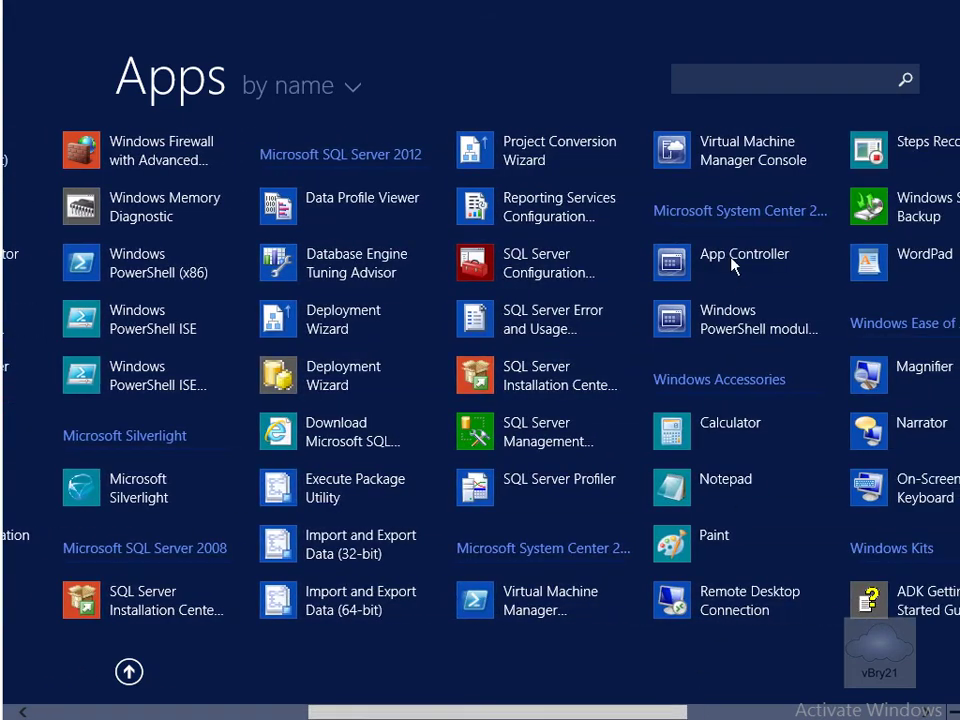
pyautogui.rightClick(726, 176)
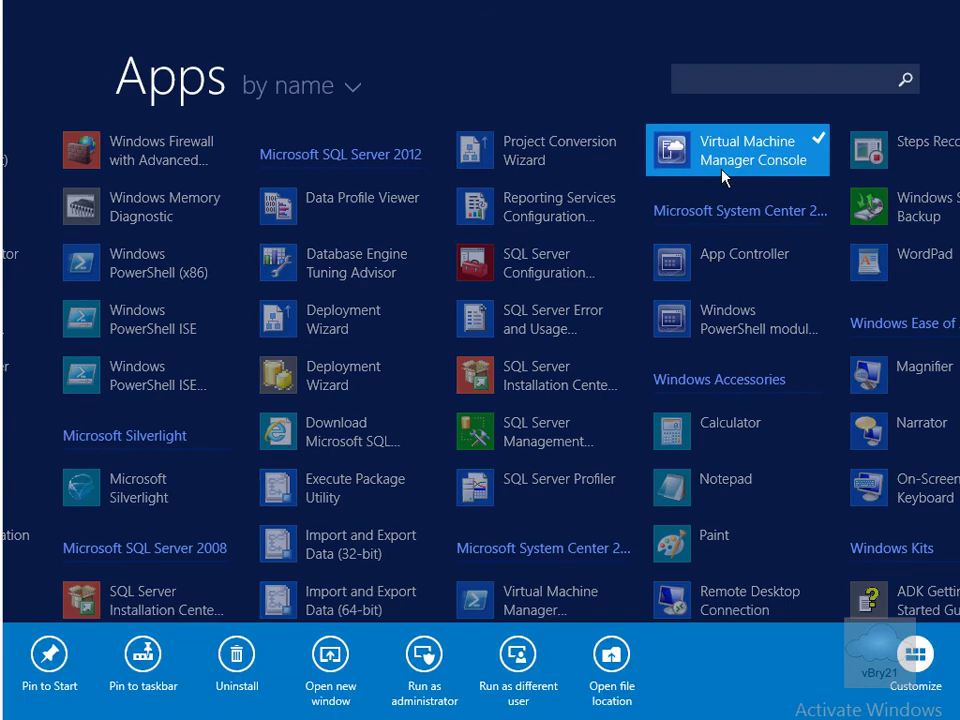
pyautogui.click(143, 666)
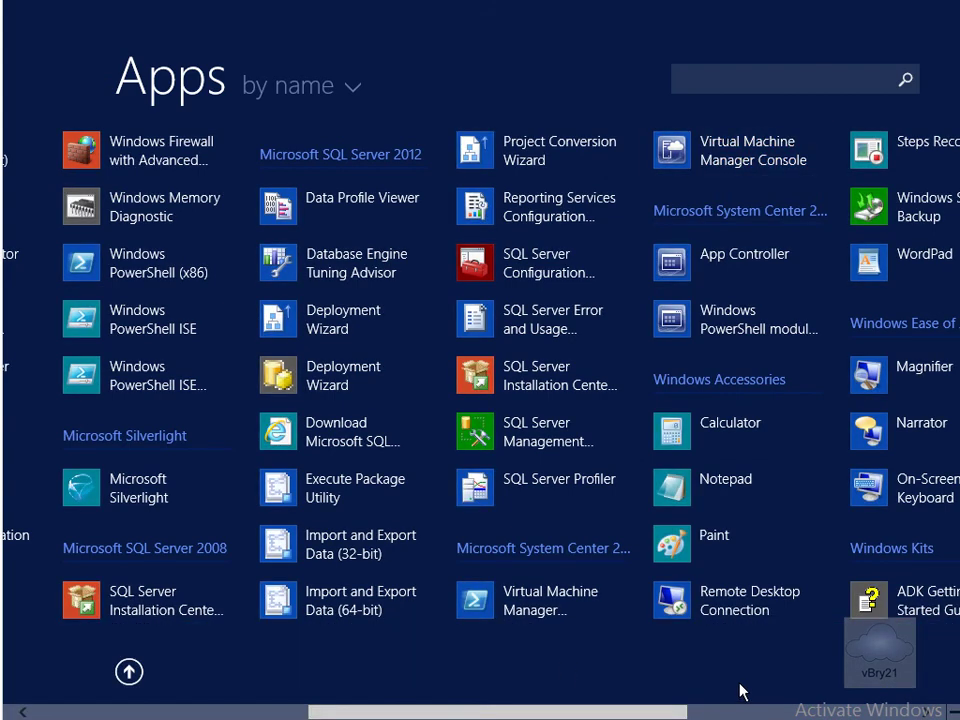
pyautogui.click(129, 672)
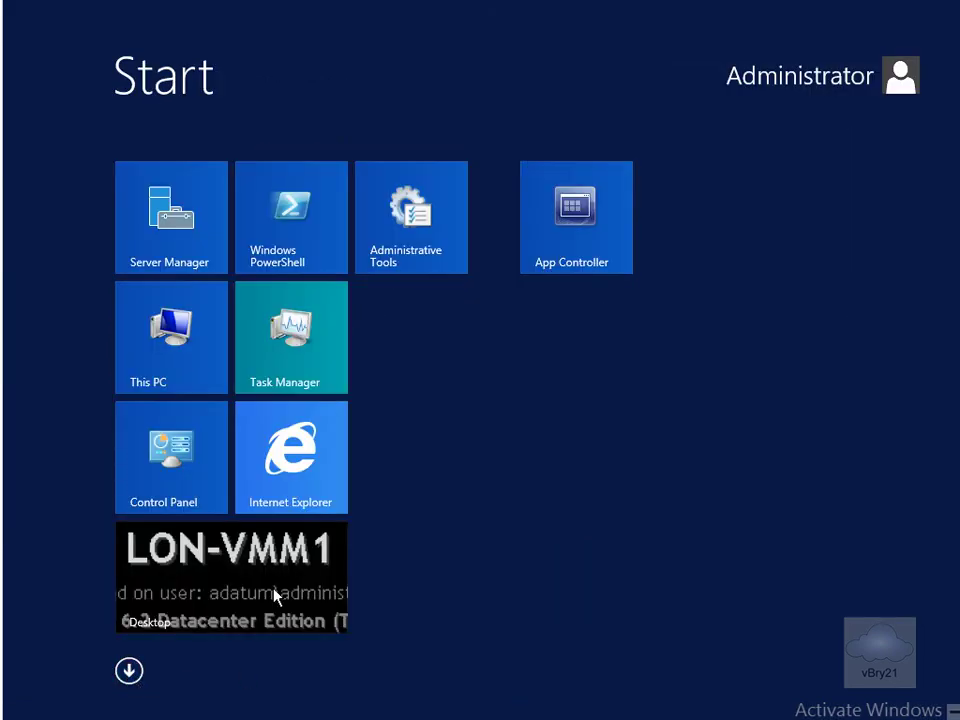
pyautogui.click(260, 579)
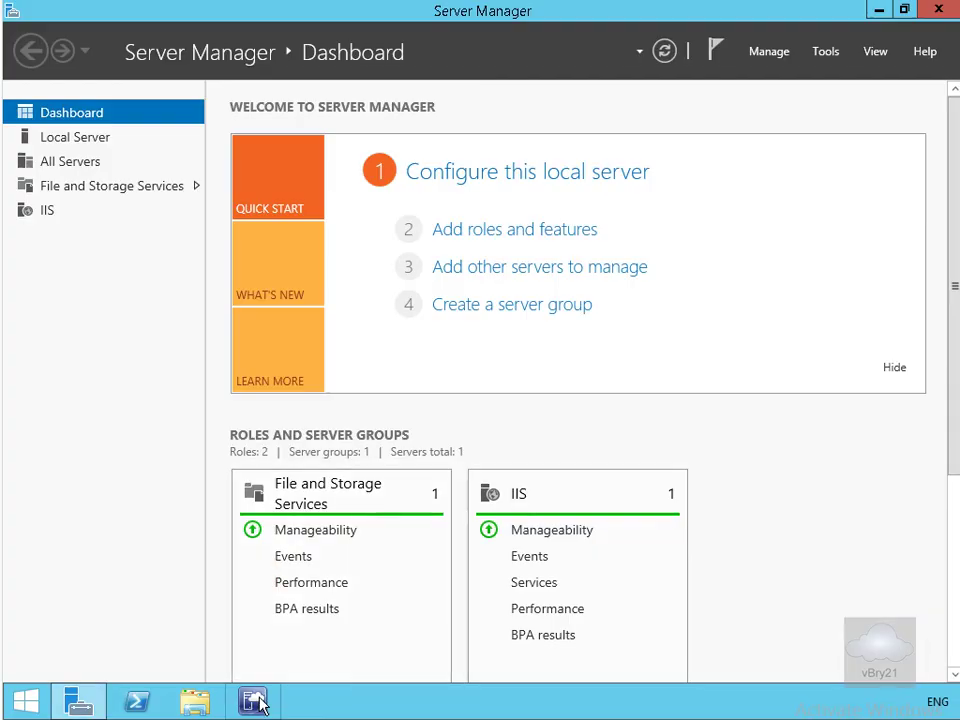
# Launch the VMM Console and connect to localhost:8100 with the current Windows identity.
pyautogui.click(256, 702)
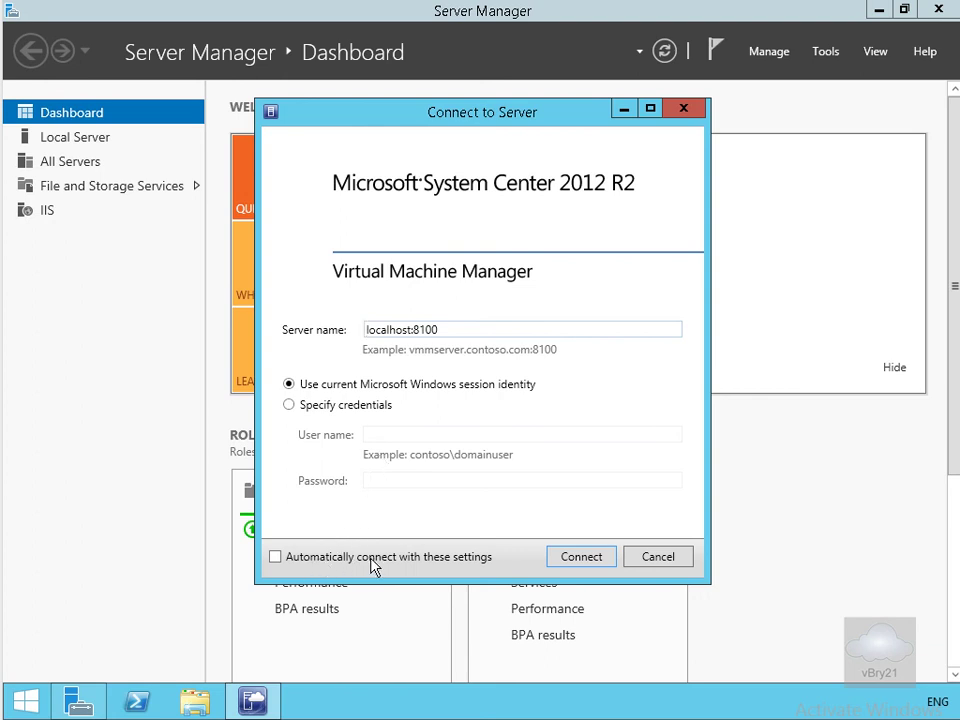
pyautogui.click(586, 560)
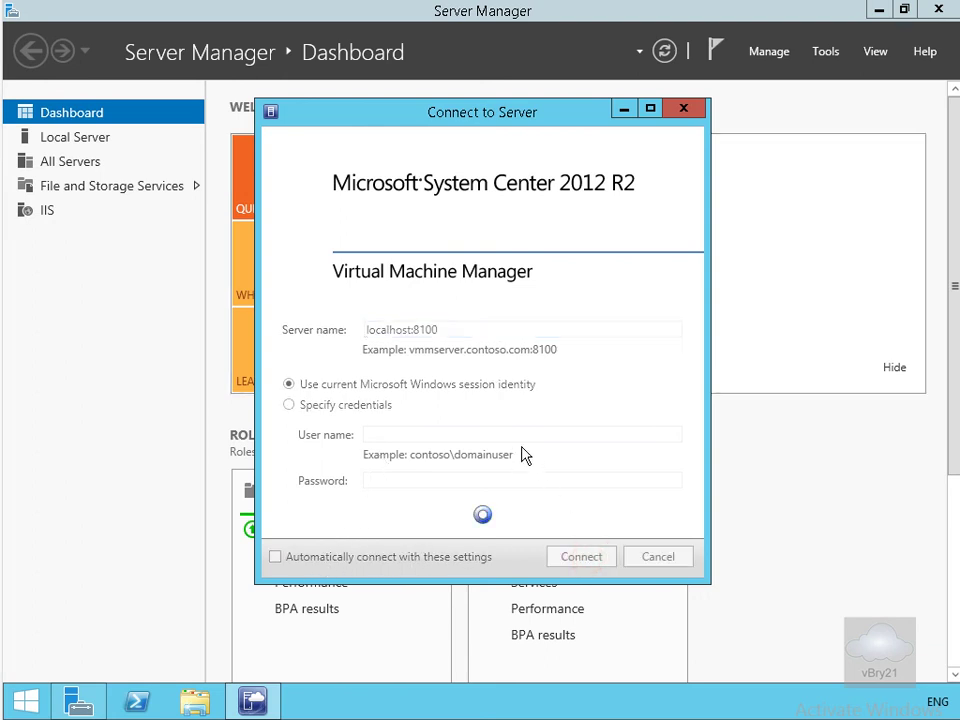